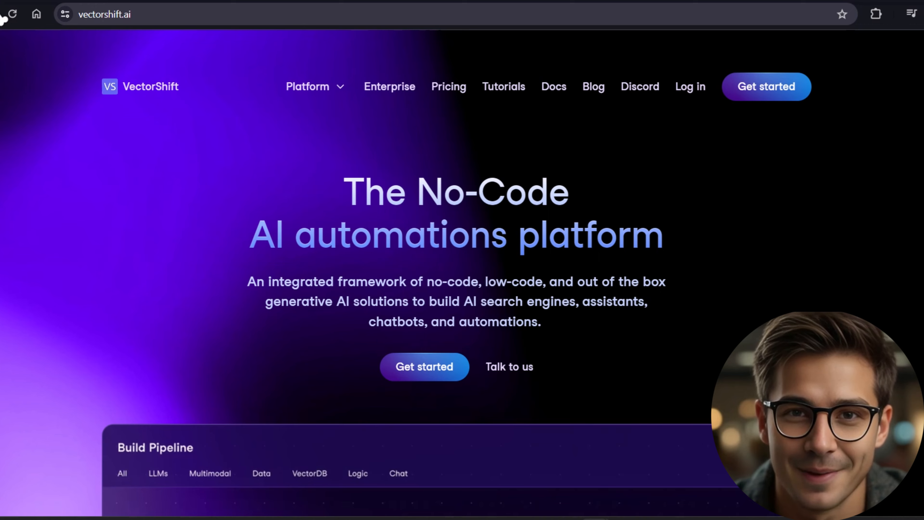
- Look through the VectorShift homepage, from the pipeline preview to the section on building, deploying and managing AI applications
scroll(303, 331, "down", 5)
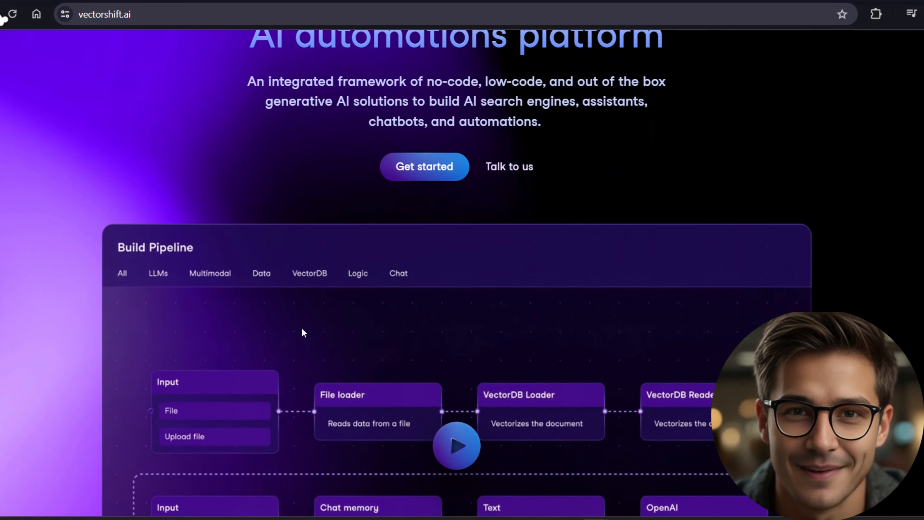
scroll(302, 329, "down", 2)
scroll(301, 328, "down", 2)
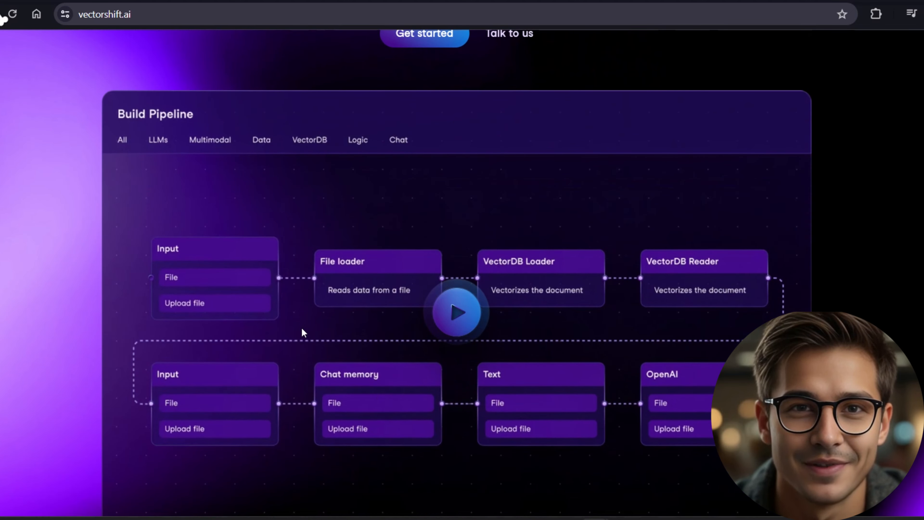
scroll(302, 328, "down", 2)
scroll(302, 328, "down", 2)
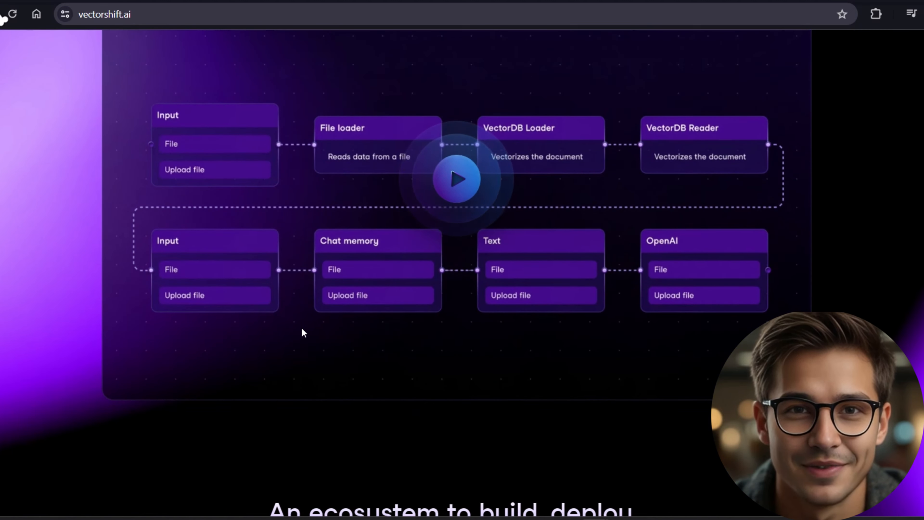
scroll(302, 329, "down", 8)
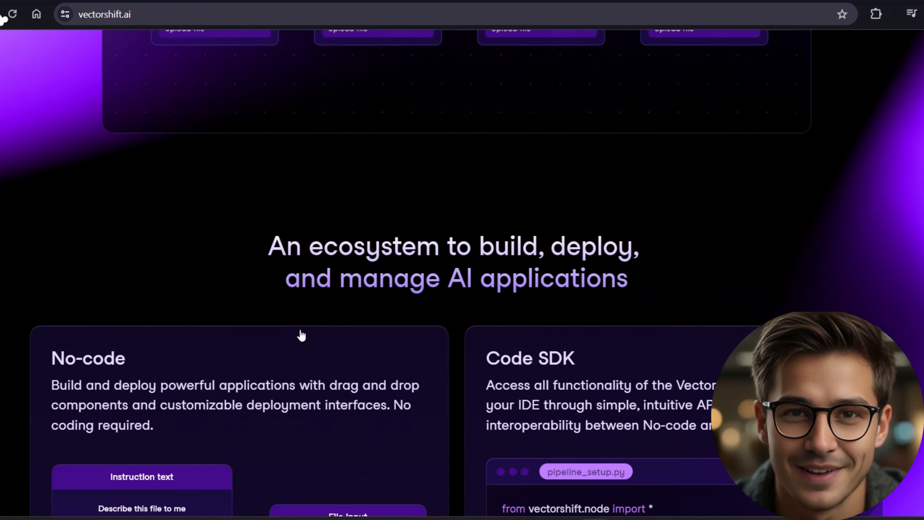
scroll(299, 339, "up", 20)
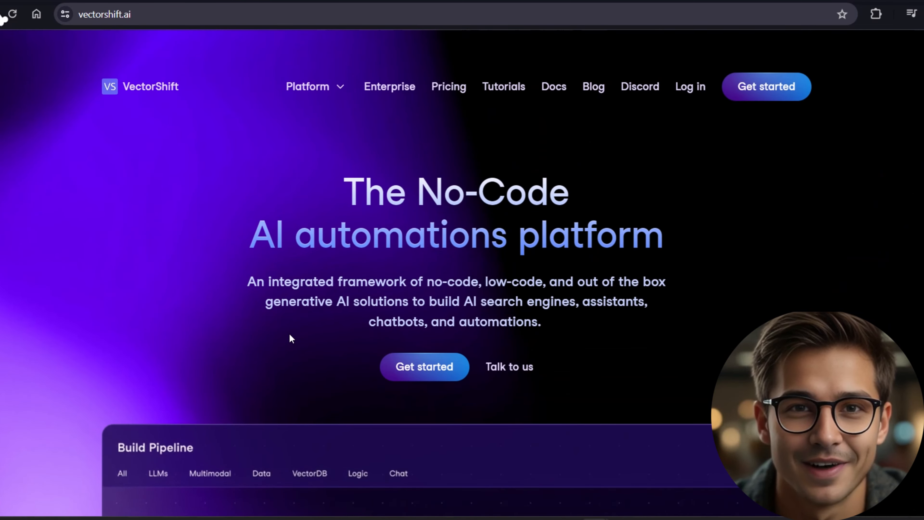
- Get started with VectorShift, look over the pipeline templates, and create a new pipeline from scratch
left_click(435, 375)
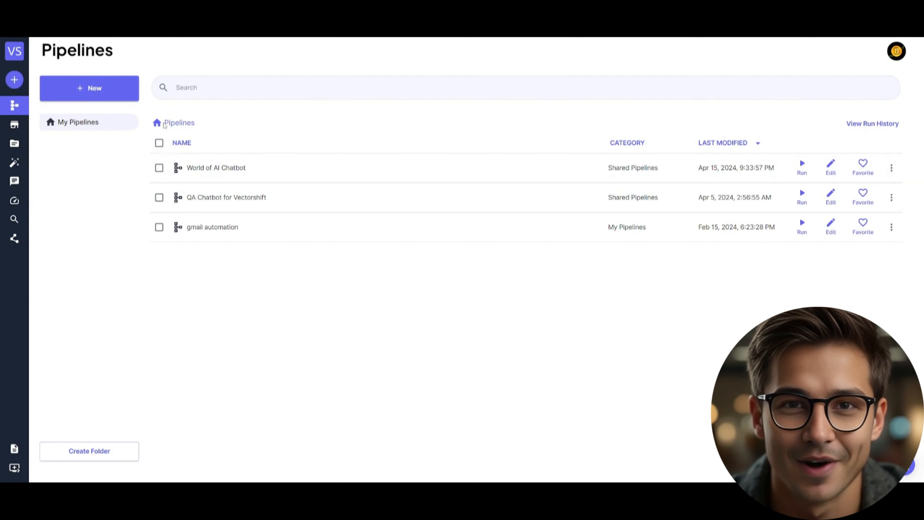
left_click(99, 91)
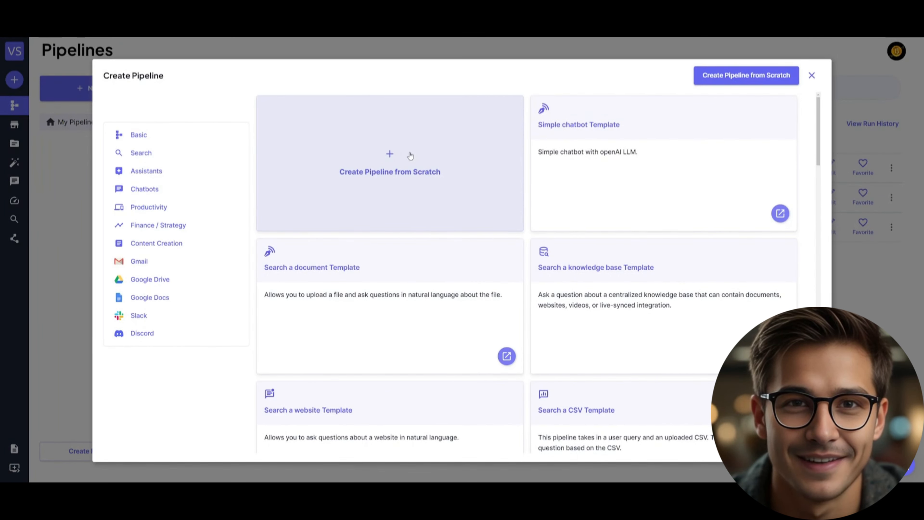
scroll(412, 242, "down", 5)
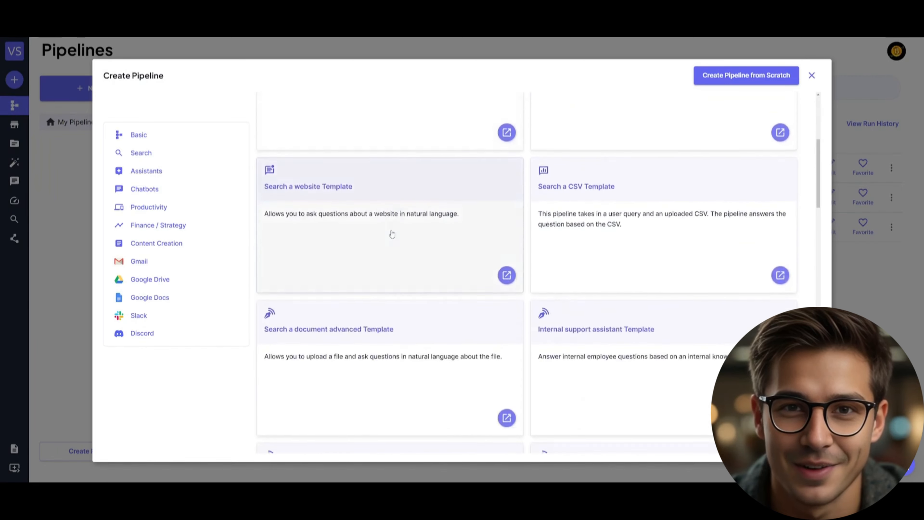
scroll(392, 233, "down", 5)
scroll(502, 249, "up", 4)
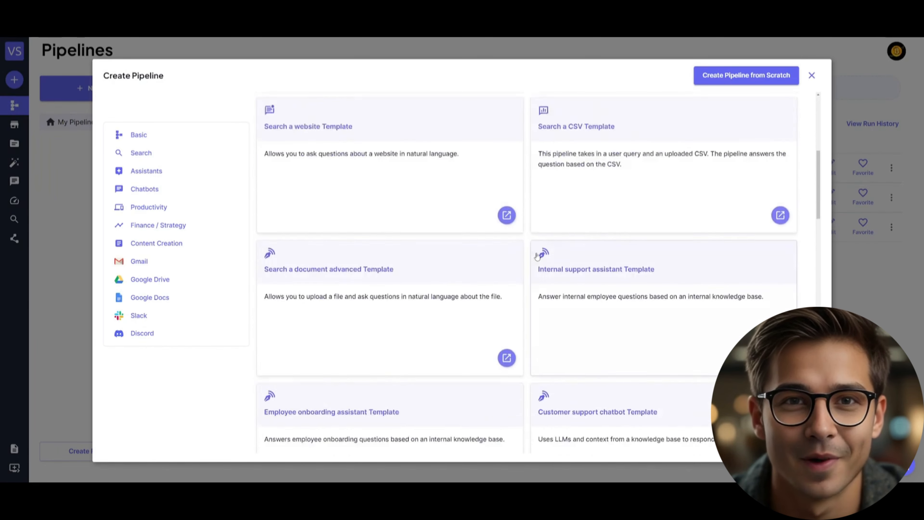
scroll(536, 257, "up", 6)
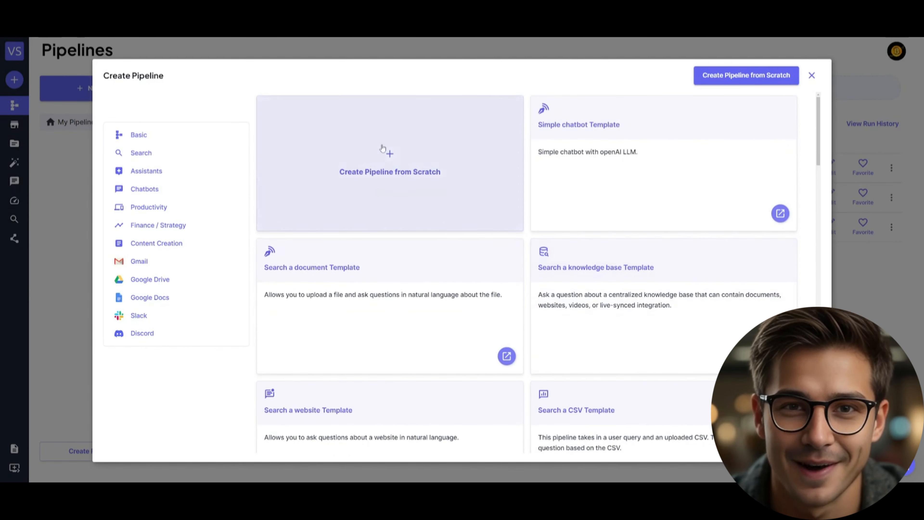
left_click(381, 148)
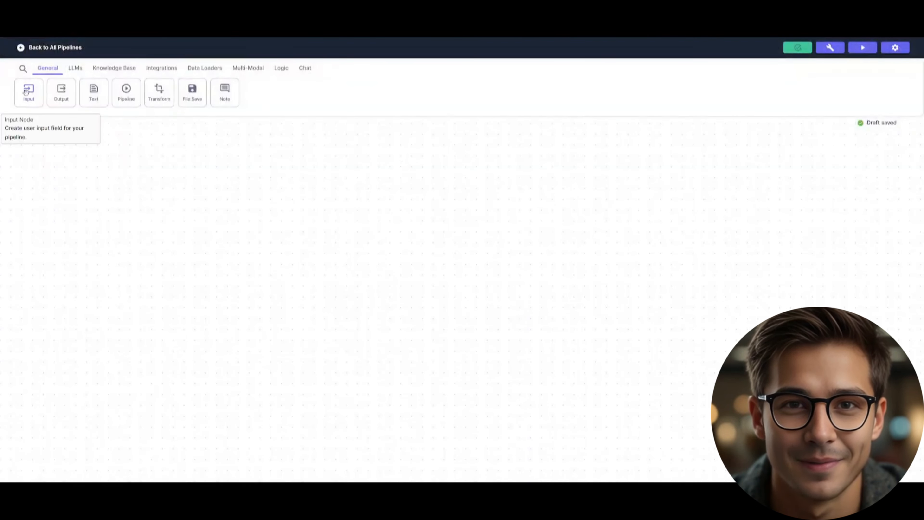
- Place an Input node, an Output node opposite it, and a Knowledge Base Reader using World of ai below and between them
left_click_drag(25, 91, 59, 217)
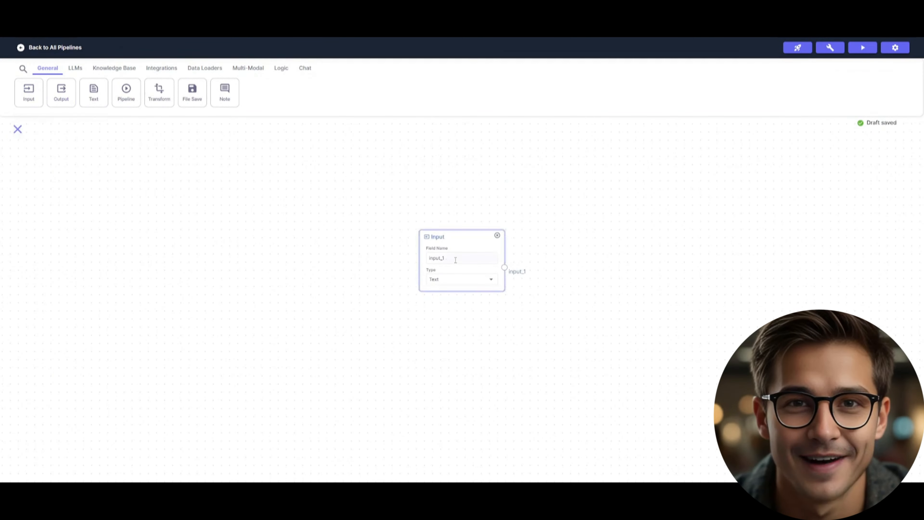
left_click_drag(446, 243, 128, 243)
left_click_drag(61, 91, 604, 232)
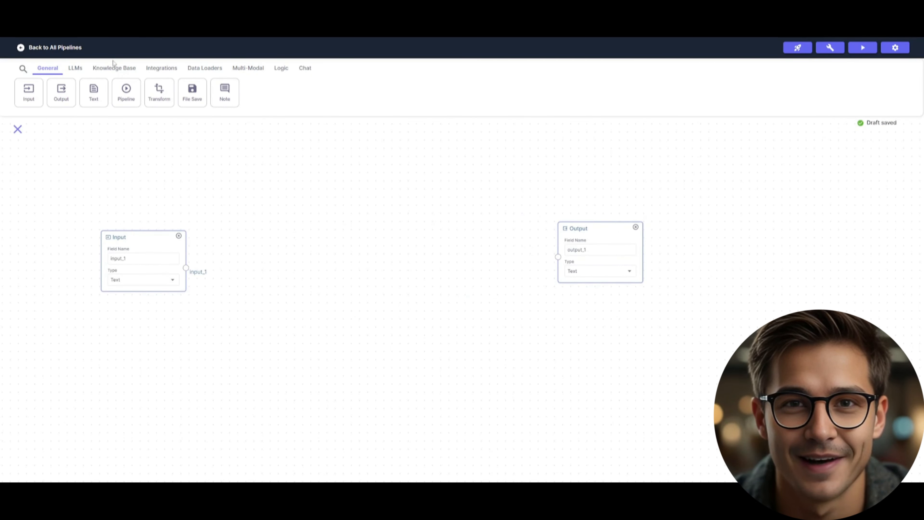
left_click(109, 69)
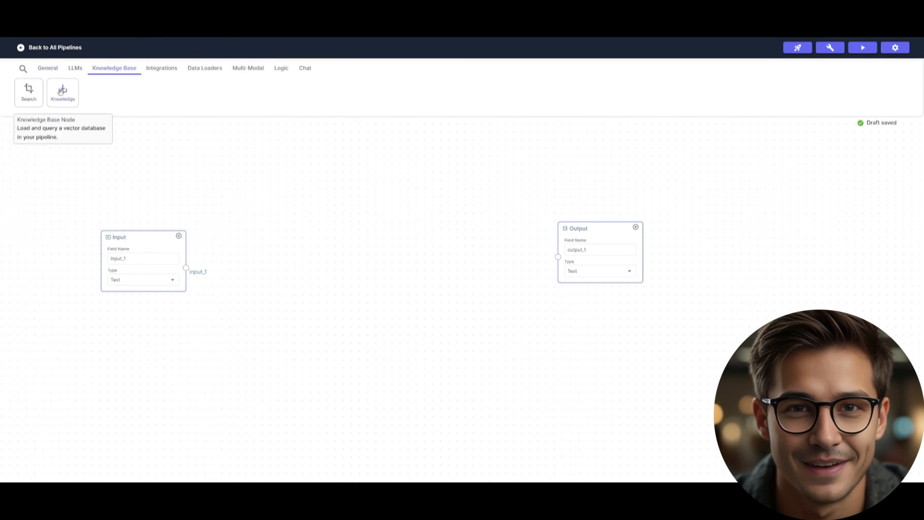
left_click_drag(52, 89, 266, 354)
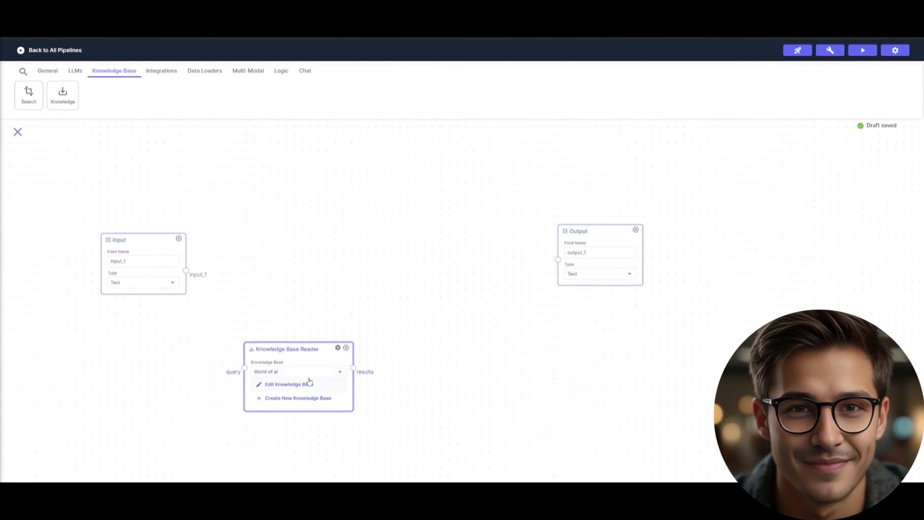
- Check the advanced settings offered for a new knowledge base, then close the form without creating one
left_click(279, 401)
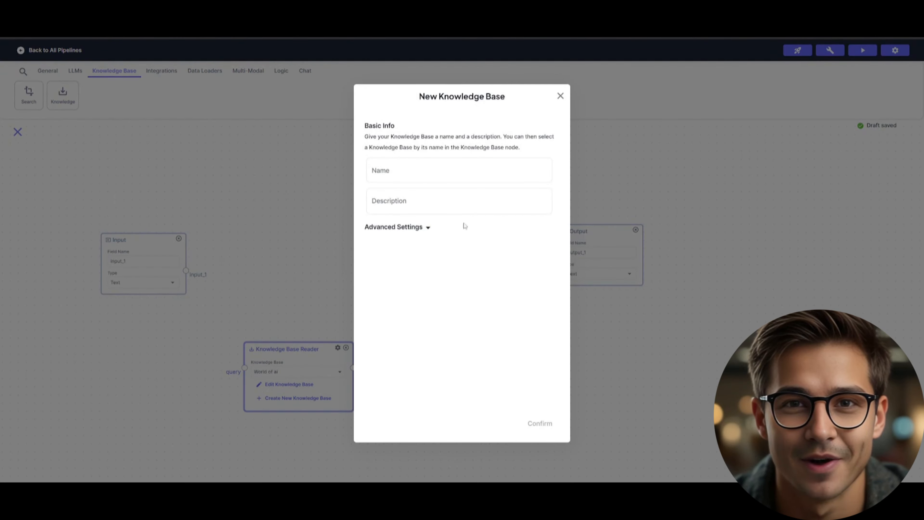
left_click(404, 229)
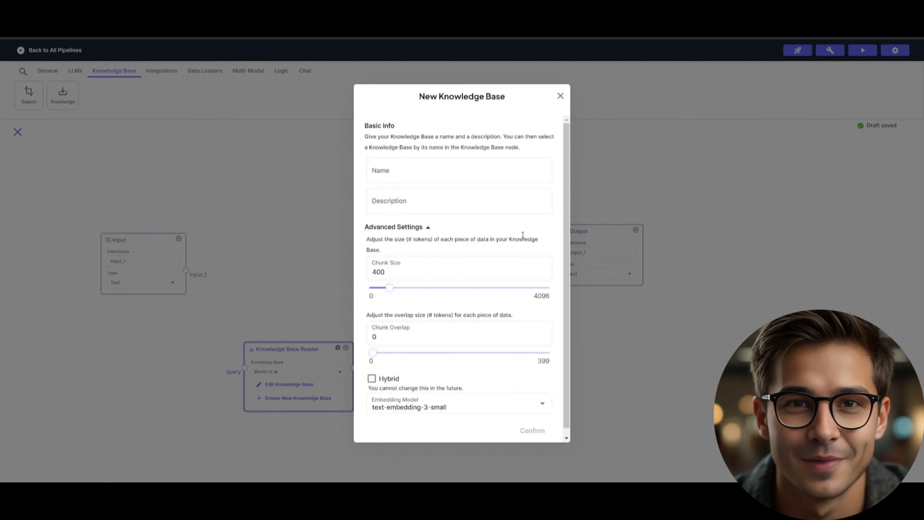
left_click(558, 98)
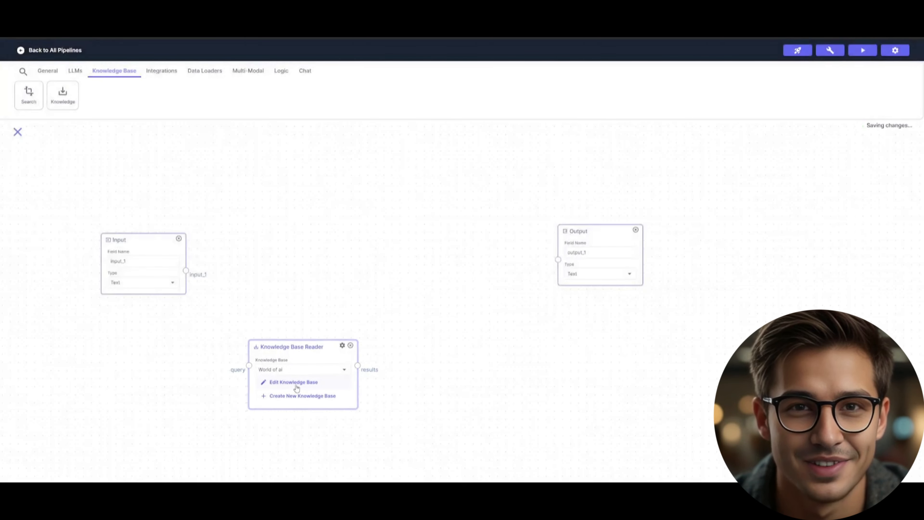
- Explore adding an Integration document to the World of ai knowledge base, browse the available integrations, and close the editor without adding anything
left_click(287, 384)
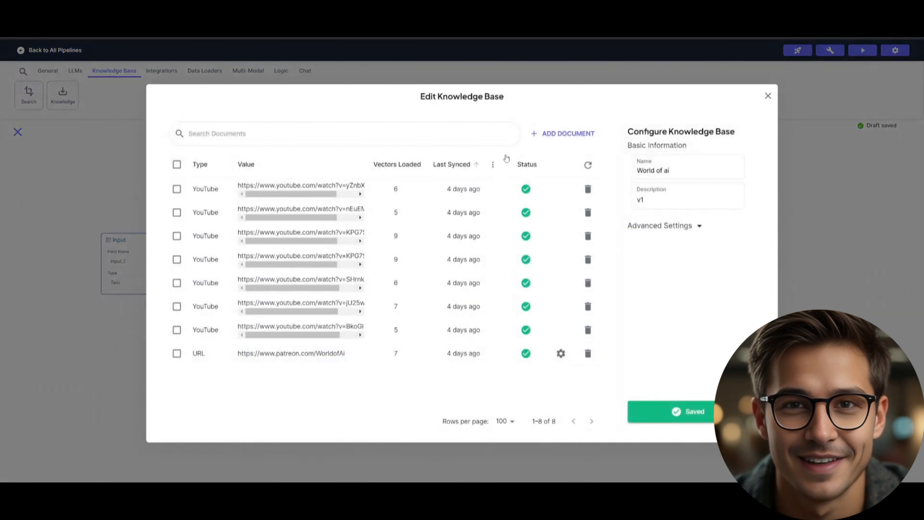
left_click(569, 134)
left_click(437, 263)
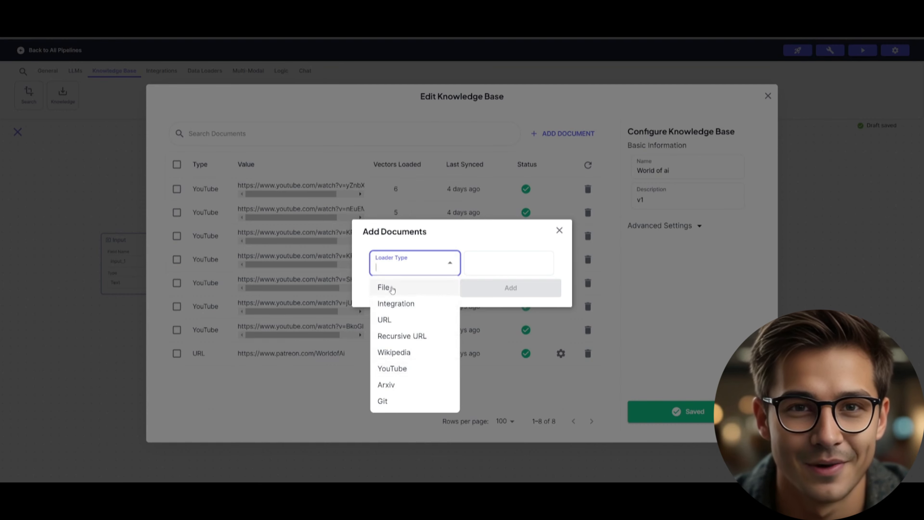
left_click(397, 304)
left_click(492, 262)
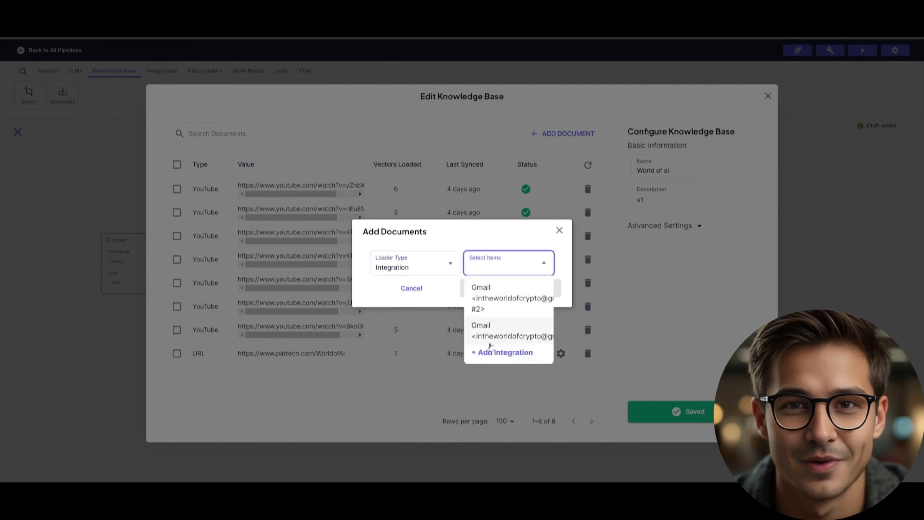
left_click(501, 351)
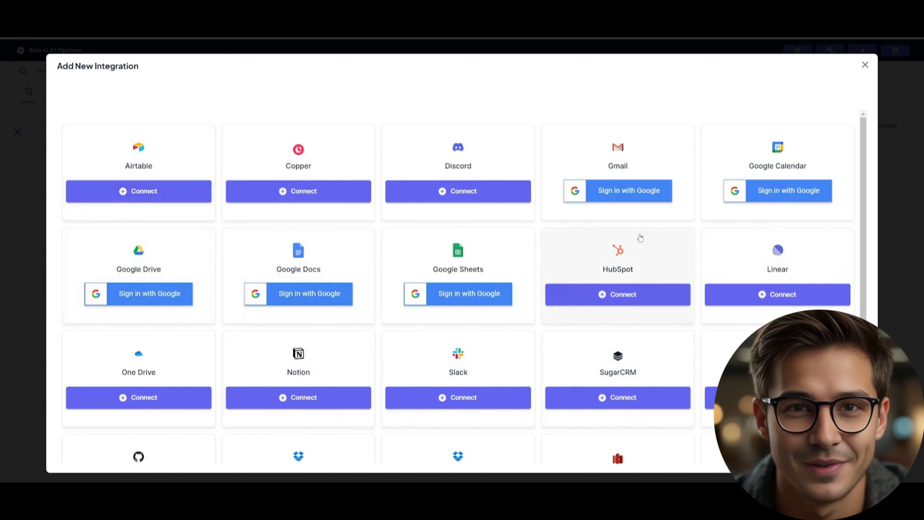
scroll(471, 196, "down", 5)
scroll(483, 240, "up", 5)
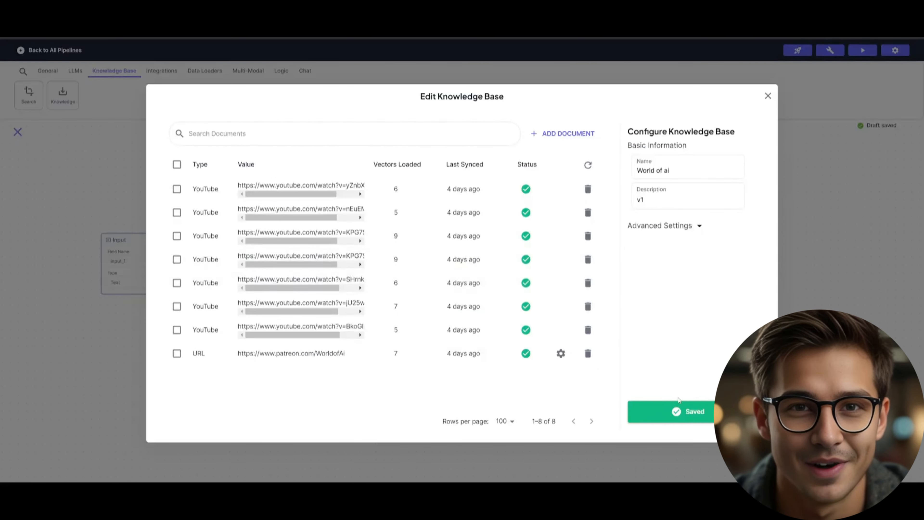
left_click(767, 96)
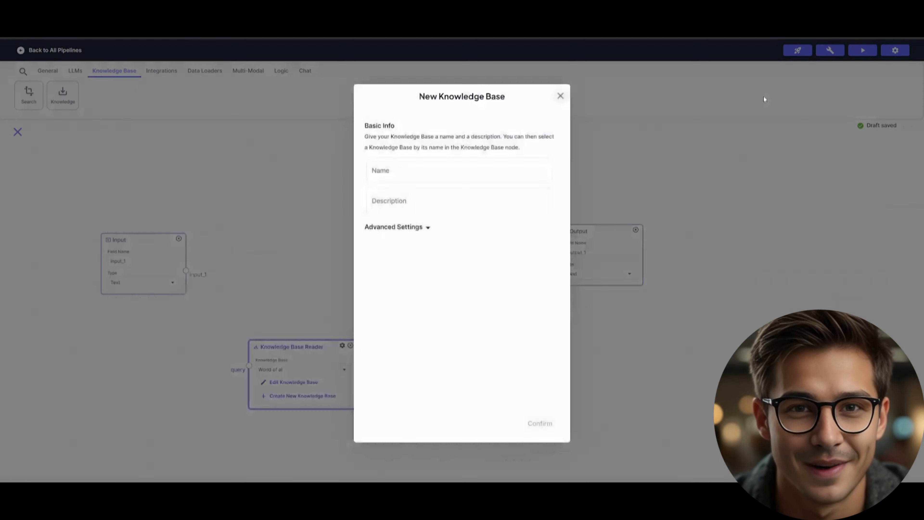
left_click(762, 97)
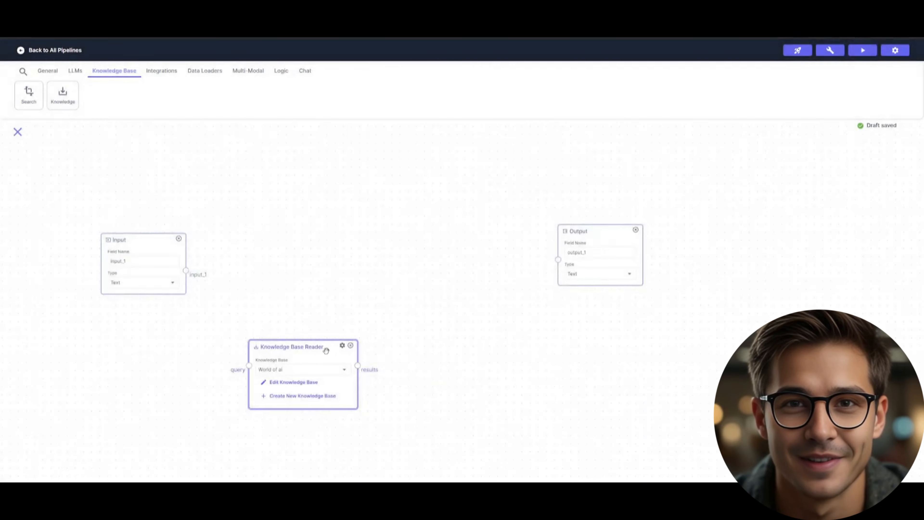
- Add an OpenAI LLM node between the Input and Output nodes and review its World of AI chatbot system instructions
left_click(75, 70)
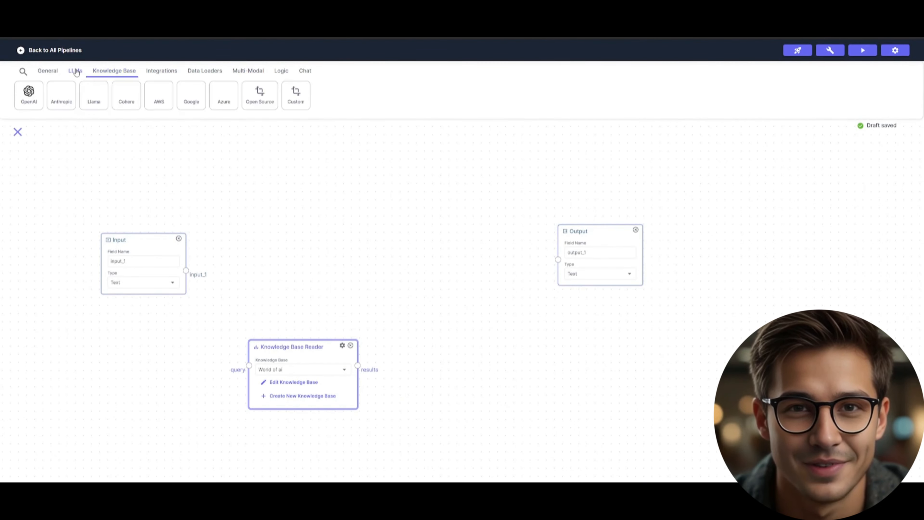
left_click_drag(28, 93, 401, 158)
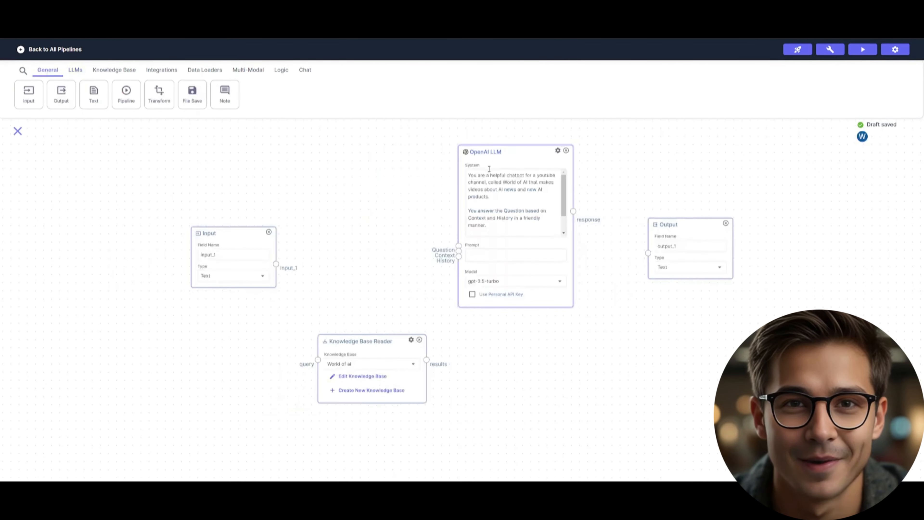
left_click_drag(496, 154, 436, 156)
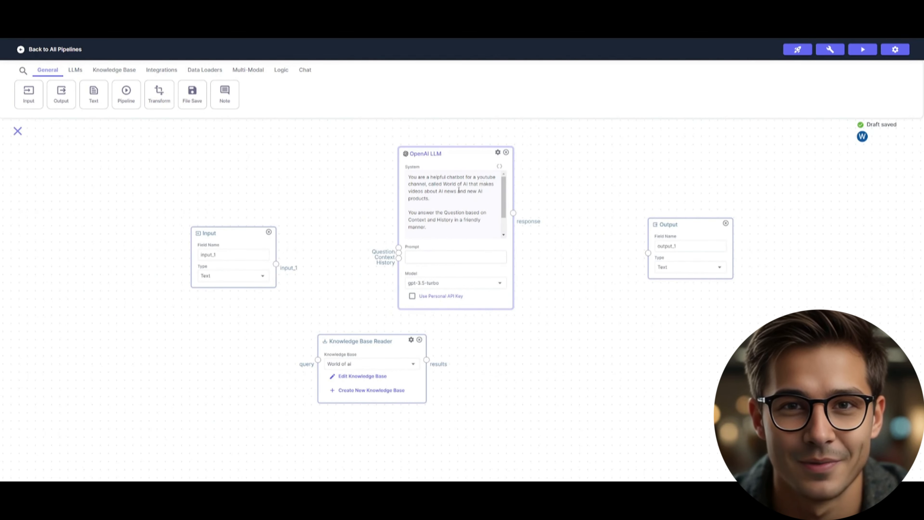
left_click_drag(460, 154, 488, 155)
scroll(474, 223, "down", 1)
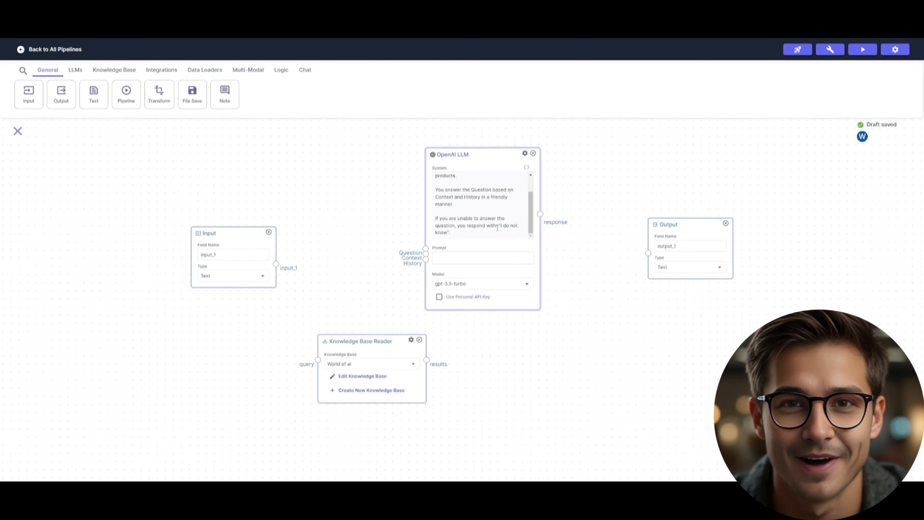
- Open the OpenAI LLM node's prompt for editing and move the Knowledge Base Reader closer beneath the Input node
left_click(470, 256)
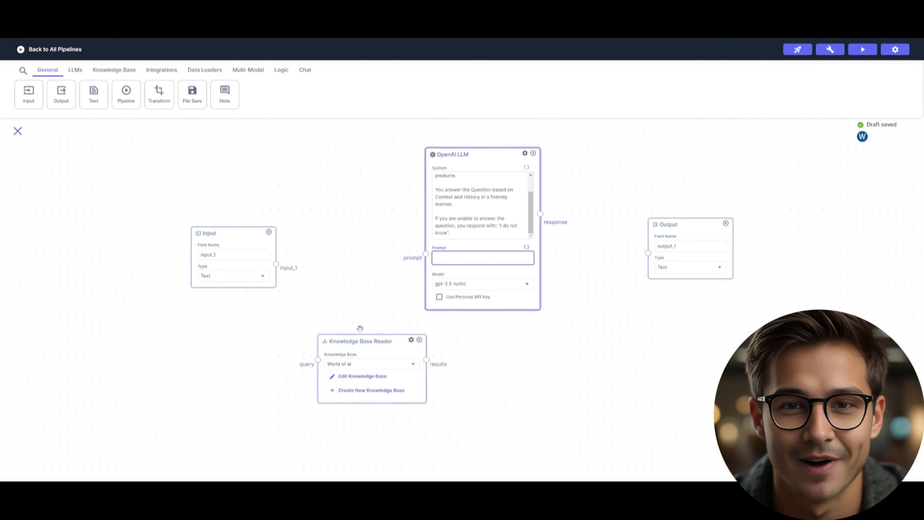
left_click_drag(356, 341, 324, 342)
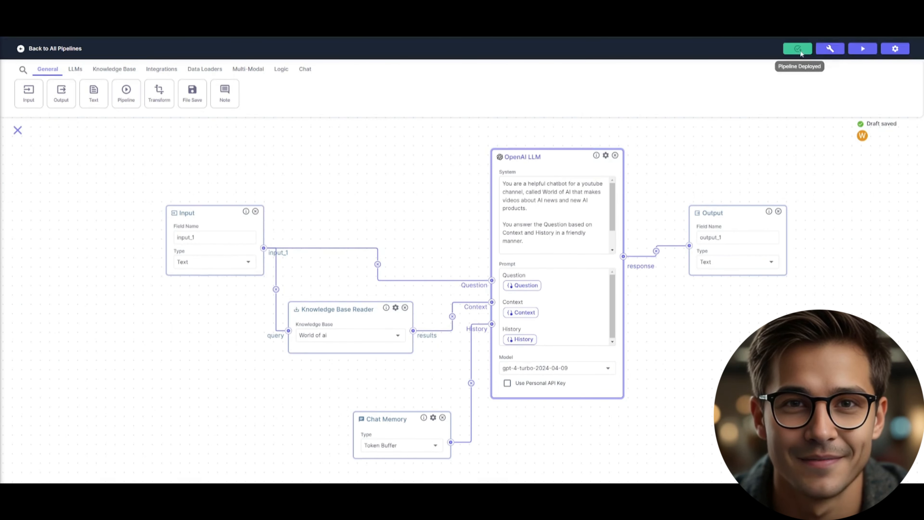
- Start a new chatbot from the deployed pipeline and review its functionality settings for names, messages and chat options
left_click(832, 51)
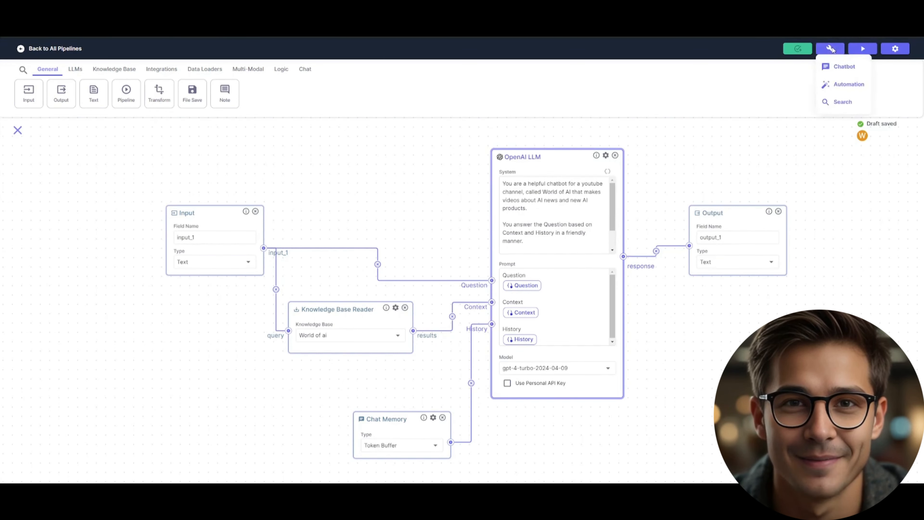
left_click(837, 67)
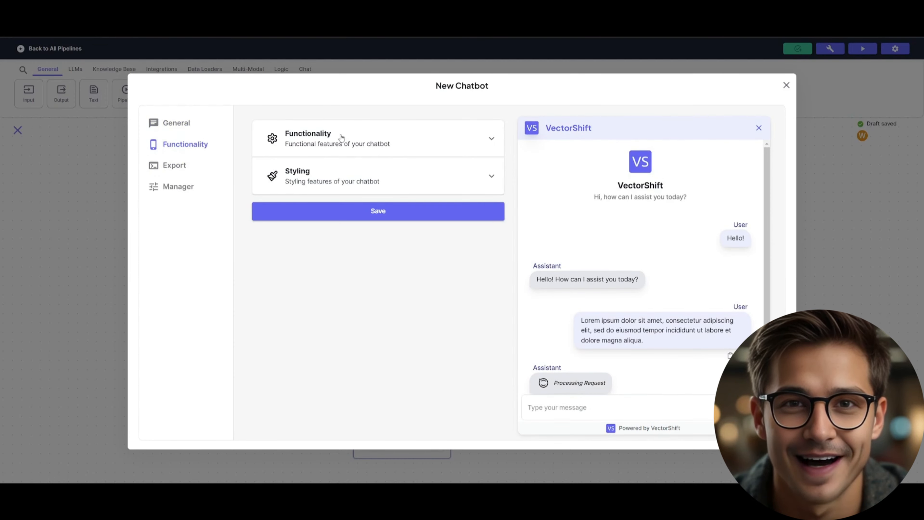
left_click(359, 137)
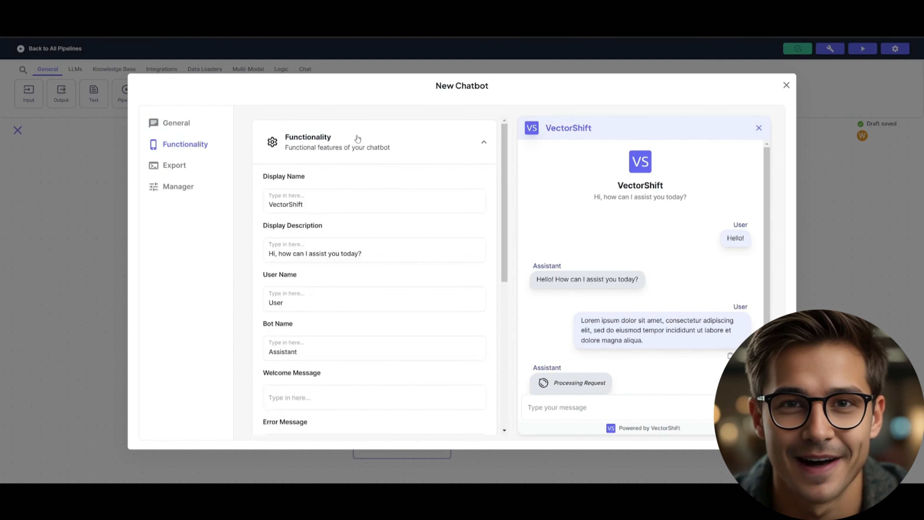
scroll(326, 196, "down", 4)
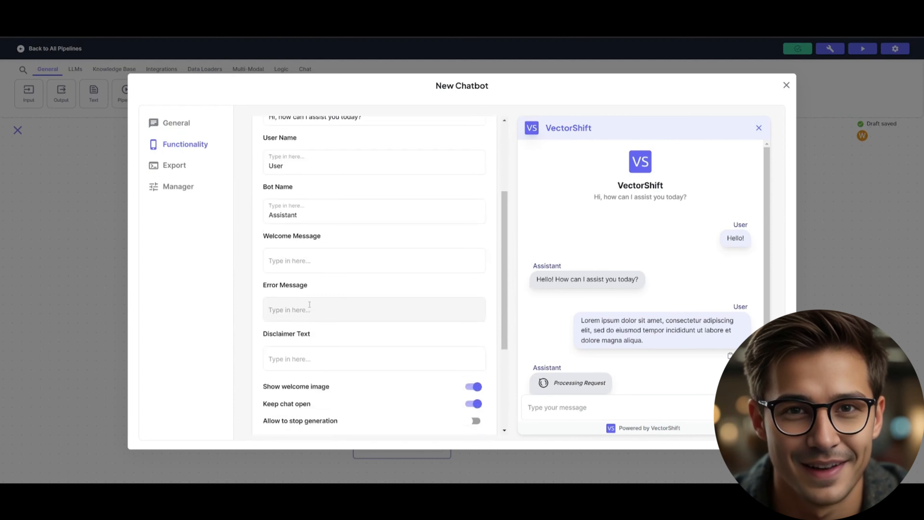
scroll(309, 305, "down", 4)
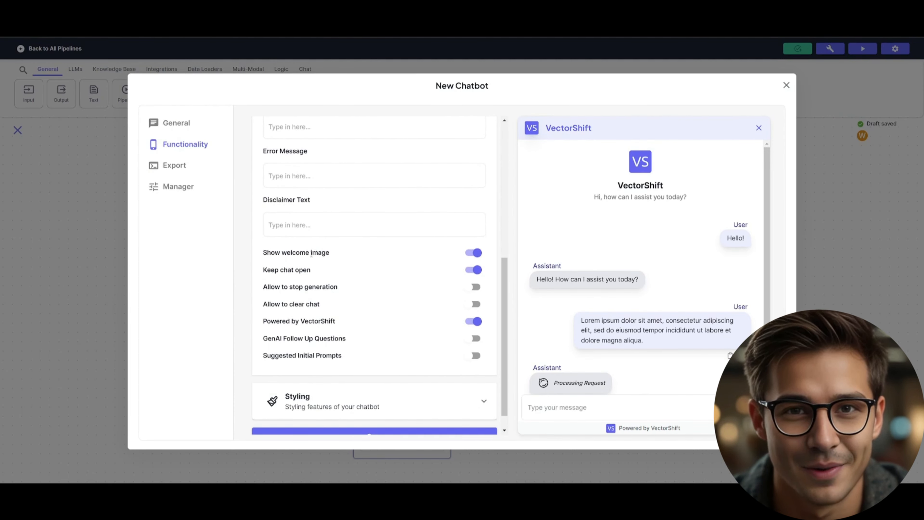
scroll(374, 262, "down", 1)
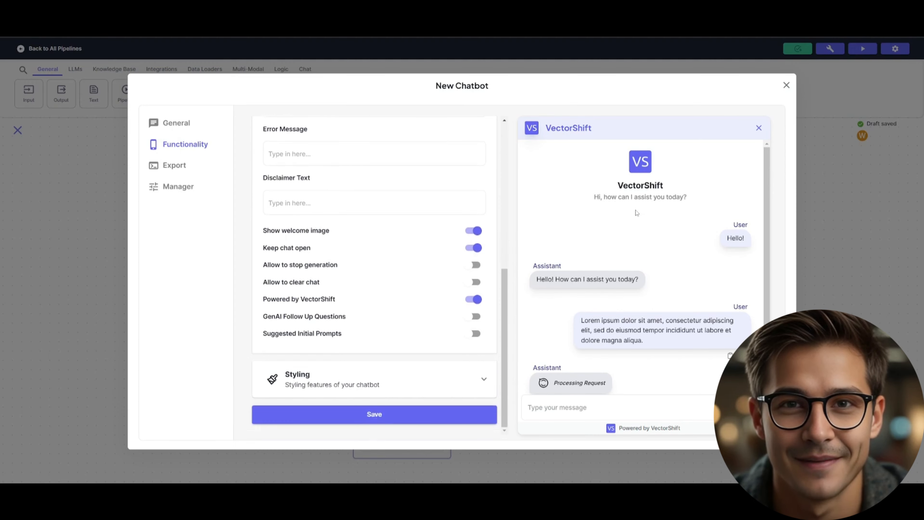
scroll(364, 254, "up", 9)
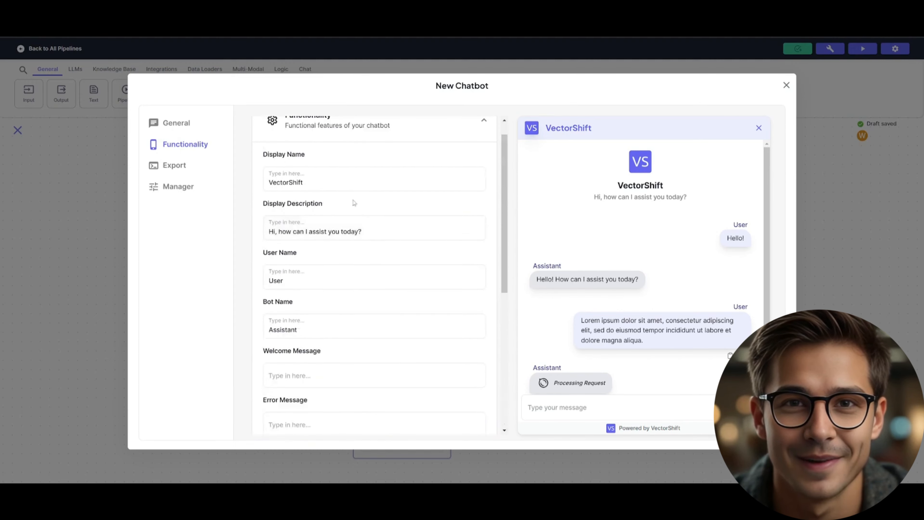
- Examine the new chatbot's styling settings, including the avatar and launcher URLs, colors, border radius and font style
left_click(309, 143)
left_click(305, 180)
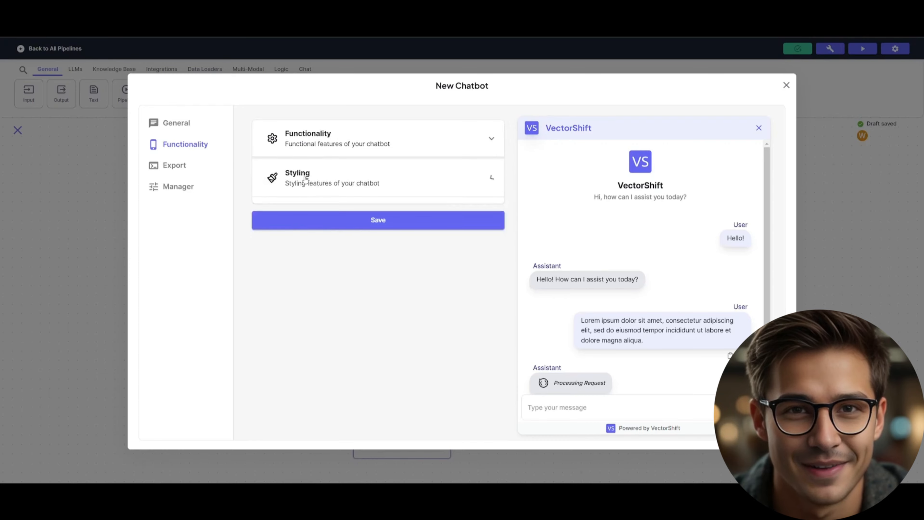
scroll(305, 264, "down", 6)
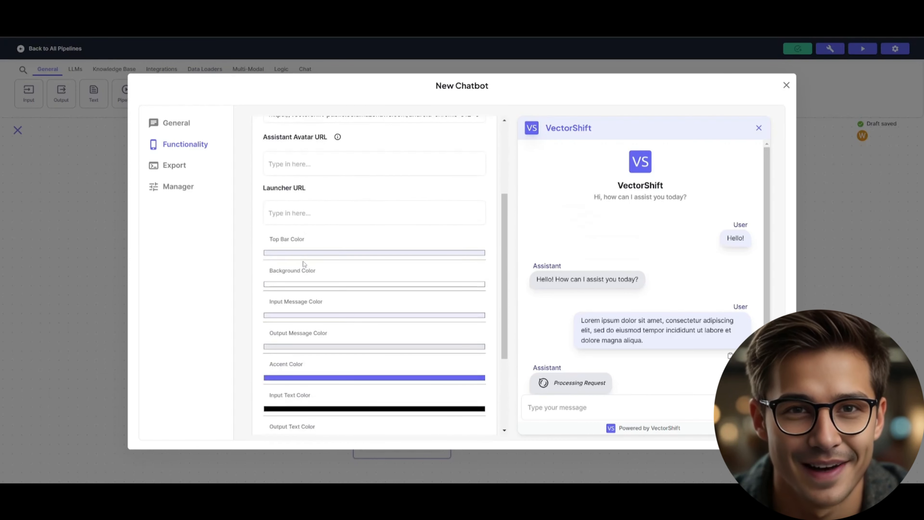
scroll(297, 291, "down", 1)
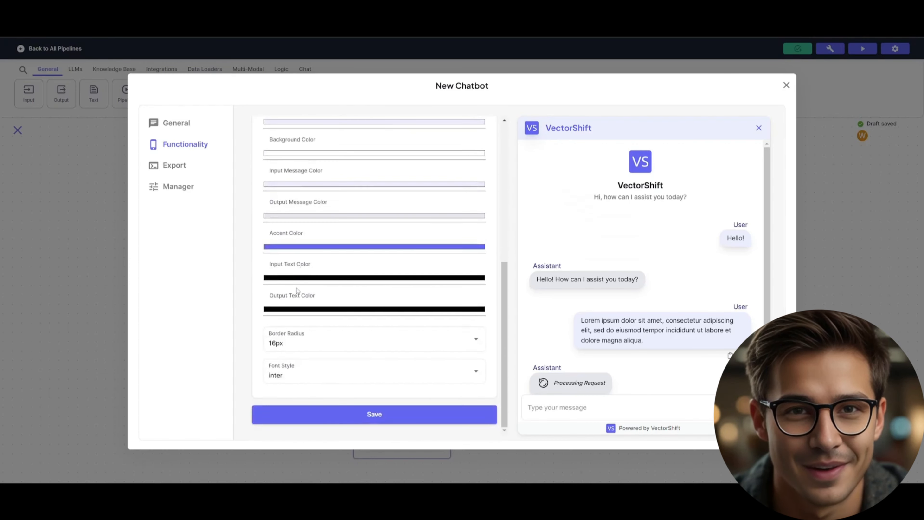
- Deploy the chatbot for export and open its shareable version
left_click(174, 165)
left_click(509, 150)
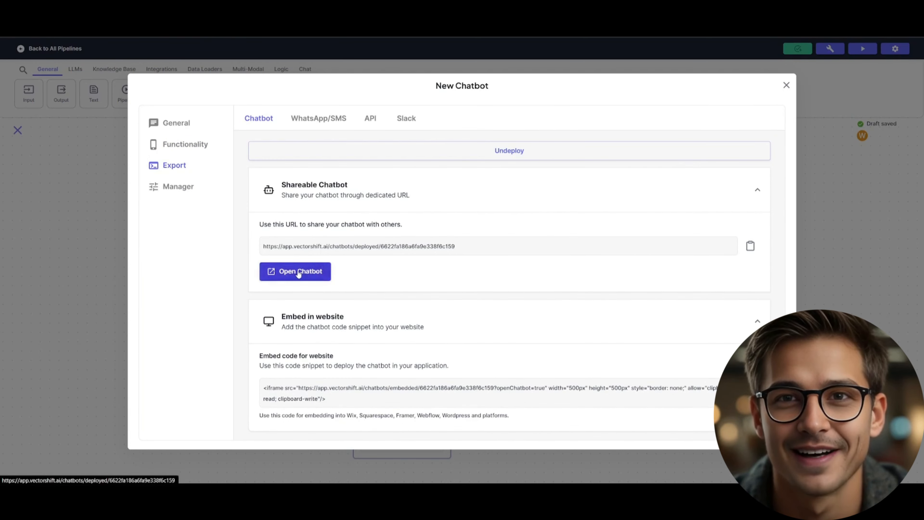
left_click(302, 271)
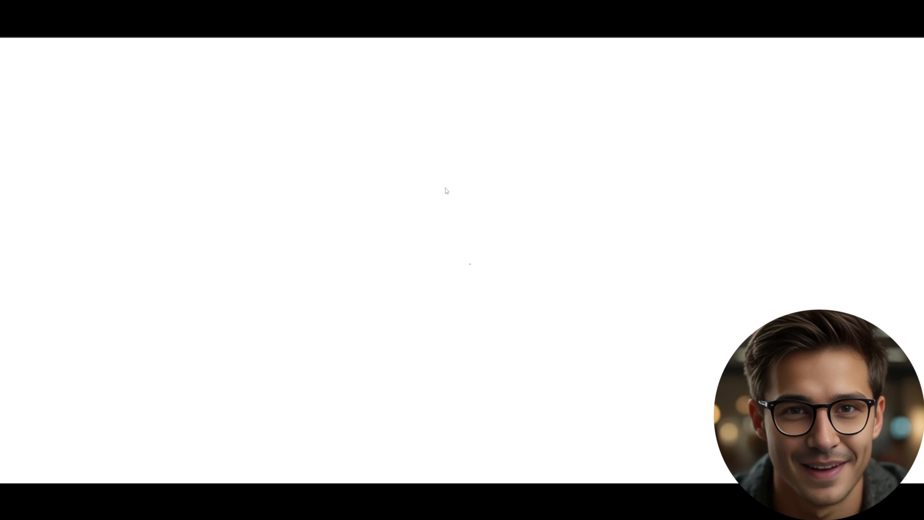